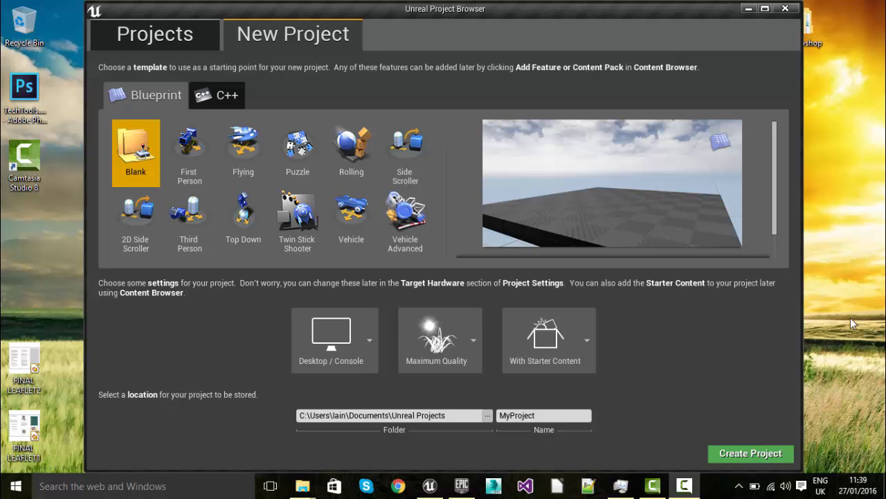
Step: Create a Blueprint project from the Third Person template with Desktop / Console, Maximum Quality and With Starter Content
left_click(465, 13)
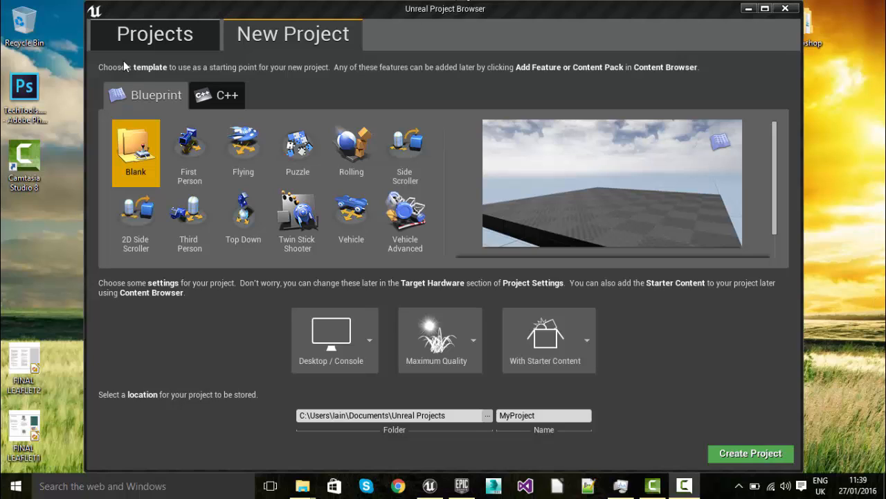
left_click(182, 212)
left_click(559, 340)
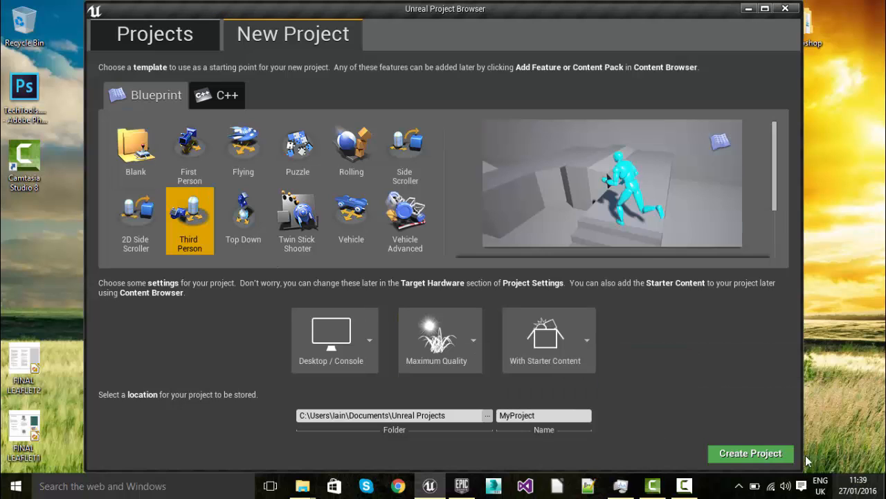
left_click(751, 453)
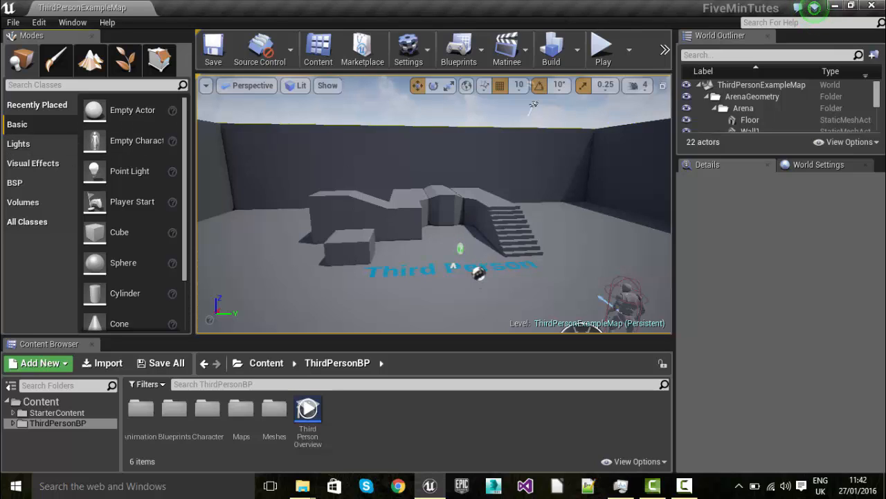
Step: Delete the ramp, blocks, walkway pieces and linear stairs from the middle of the arena
key("Delete")
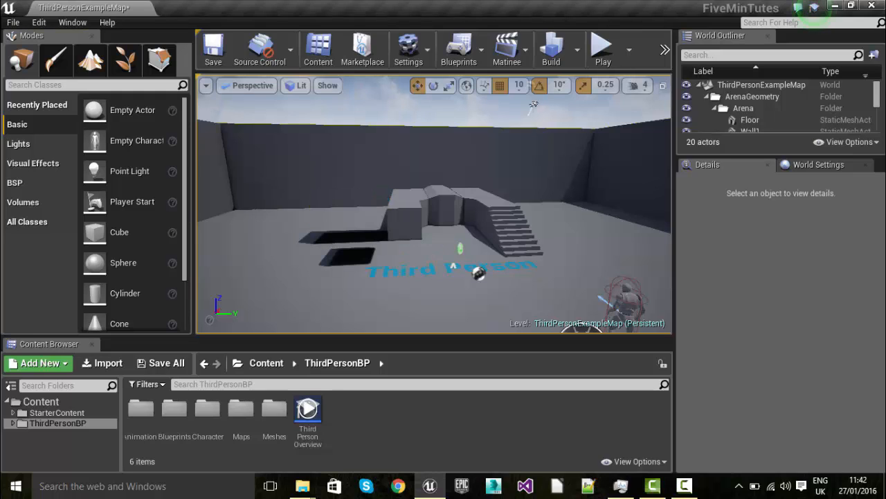
left_click(453, 202)
key("Delete")
left_click(496, 213)
key("Delete")
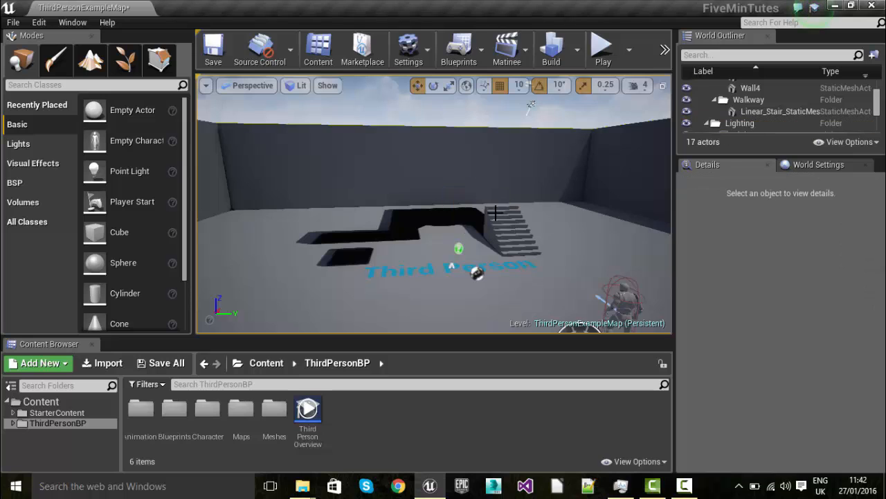
left_click(490, 225)
key("Delete")
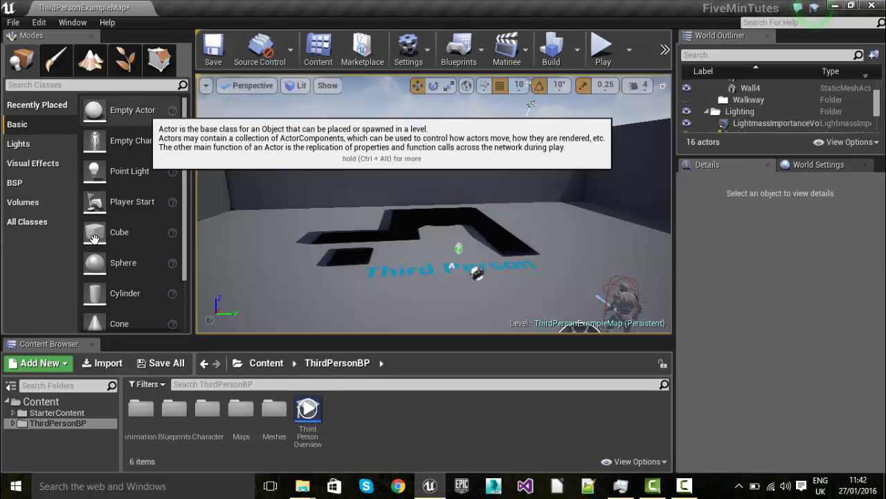
left_click_drag(112, 234, 394, 285)
scroll(381, 209, "up", 5)
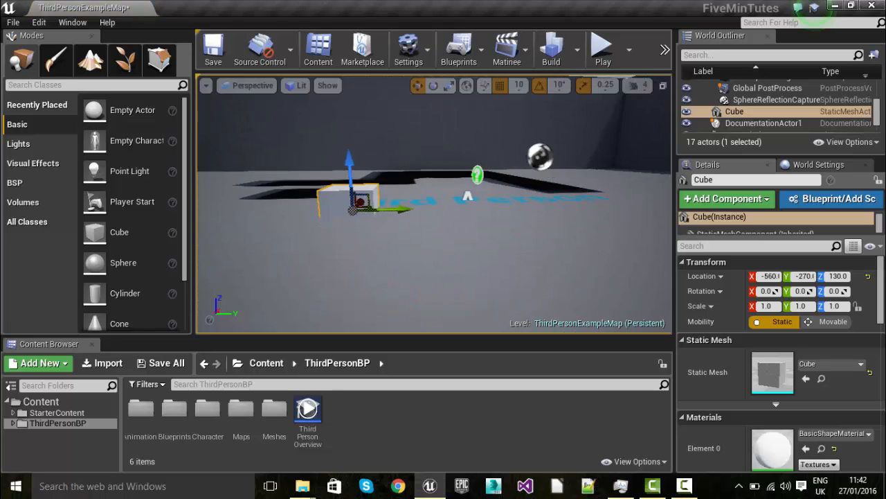
left_click_drag(394, 196, 395, 154)
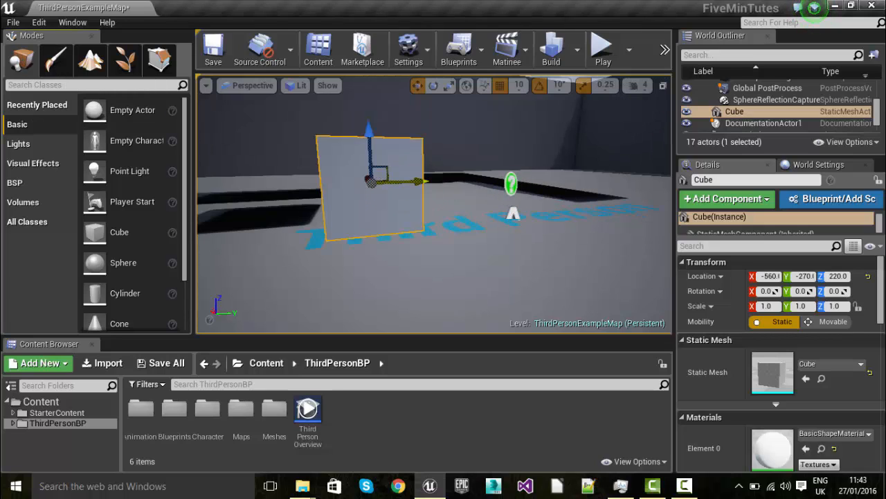
key("Delete")
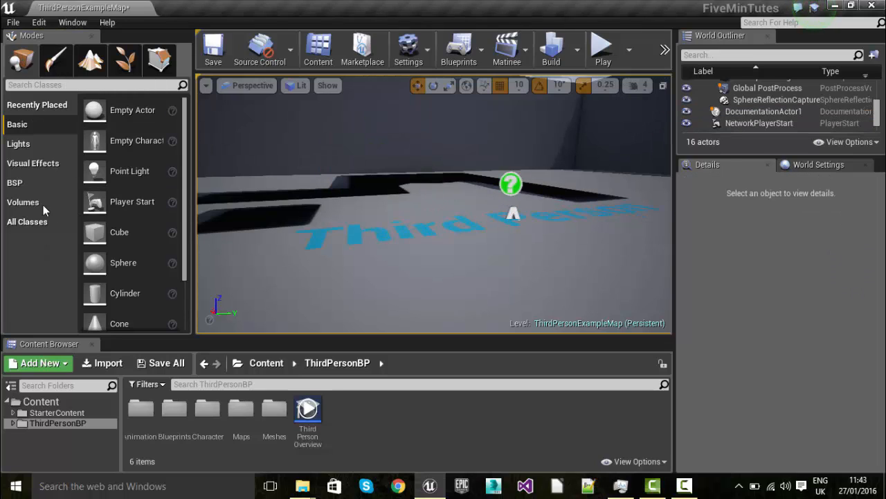
Step: Place an additive BSP box brush on the arena floor over the Third Person text
left_click(33, 184)
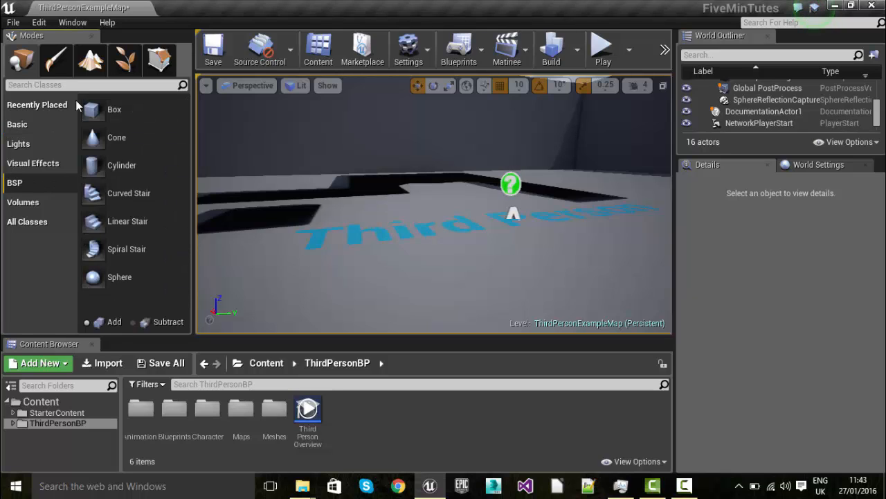
mouse_move(91, 109)
left_mouse_down()
mouse_move(445, 224)
mouse_move(439, 248)
mouse_move(443, 228)
left_mouse_up()
scroll(443, 228, "down", 1)
scroll(433, 228, "up", 2)
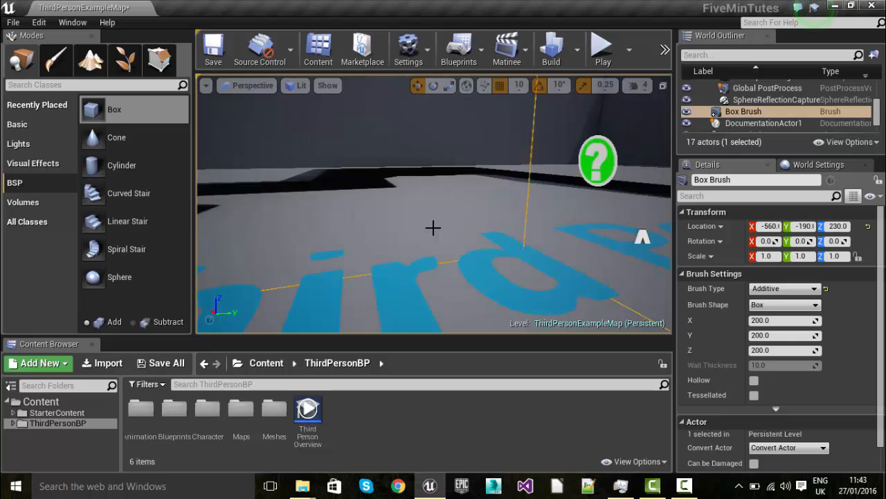
scroll(431, 228, "down", 1)
scroll(430, 225, "down", 1)
middle_click_drag(429, 214, 372, 205)
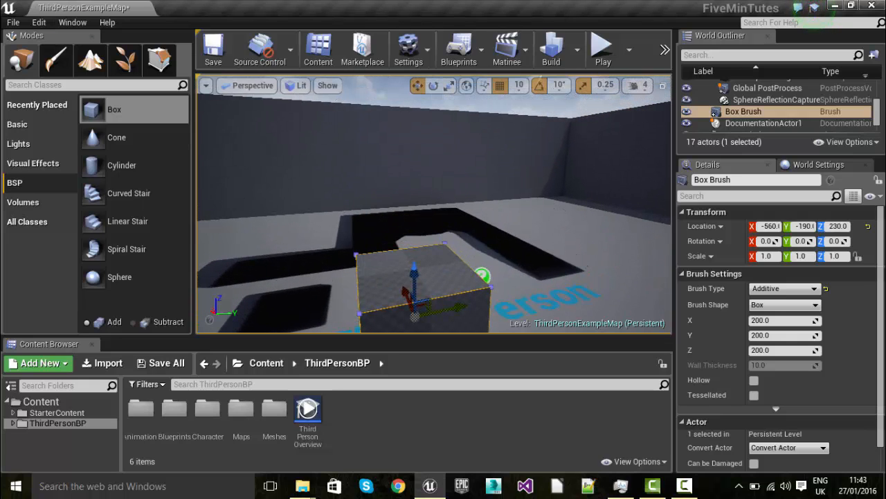
right_click_drag(547, 208, 533, 196)
scroll(561, 201, "down", 2)
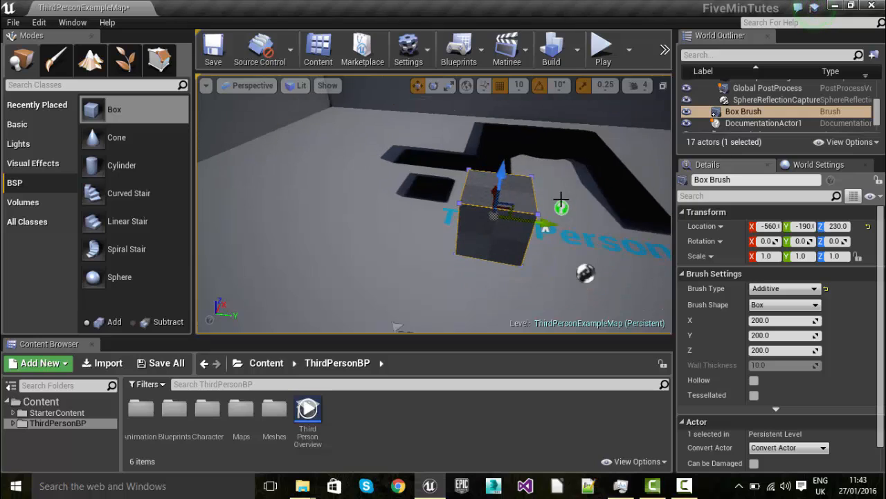
Step: Scale the box brush to 2.0 in X, Y and Z, and raise it to a Z location of 330
left_click(775, 256)
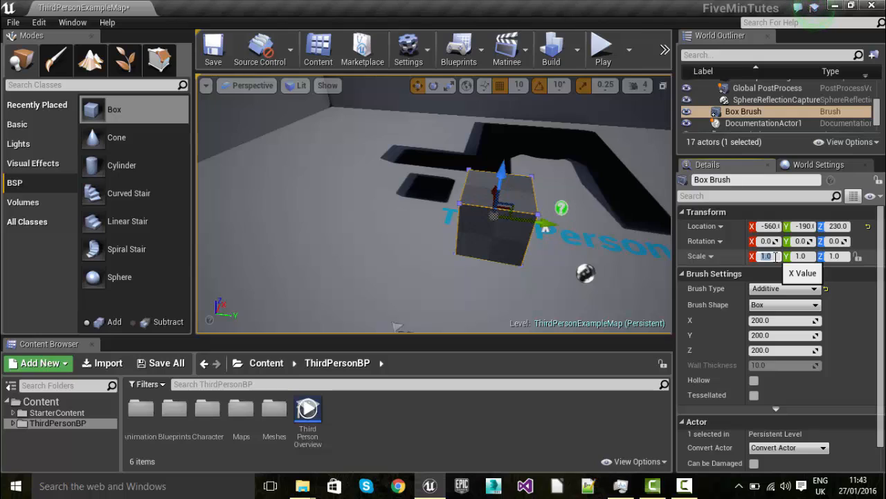
key("Tab")
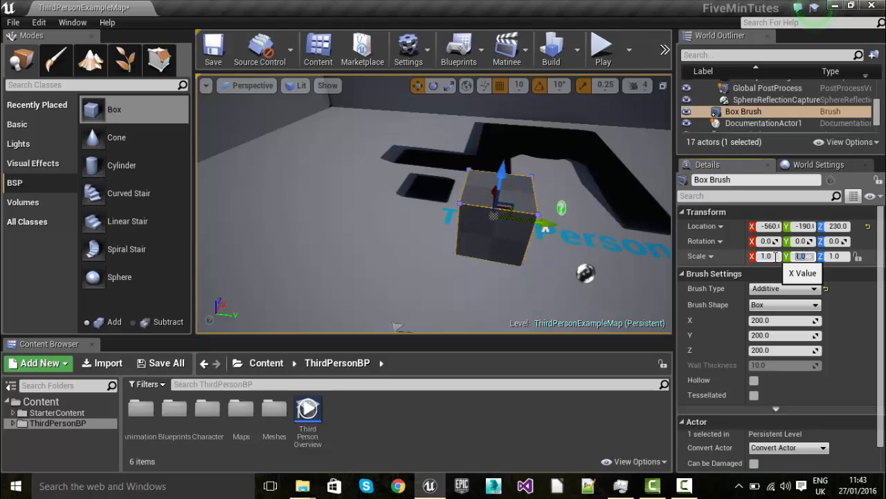
left_click(775, 257)
key("Num_Lock")
type("2")
key("Tab")
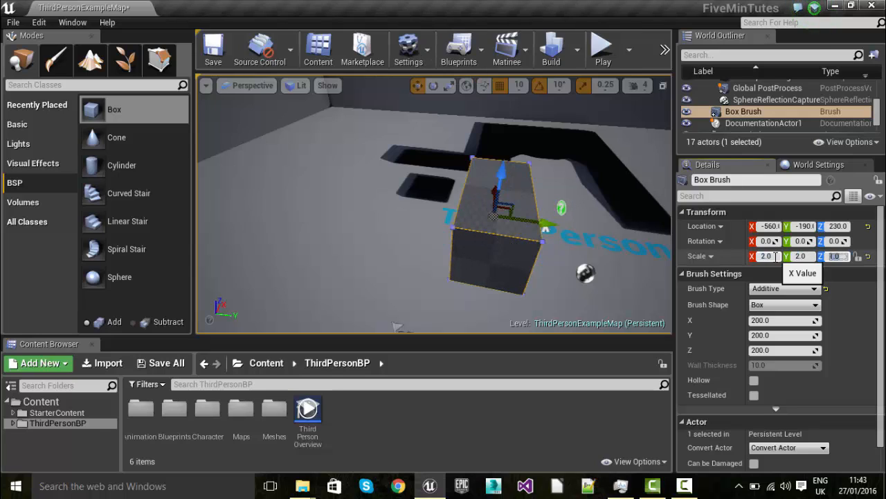
type("2")
key("Tab")
type("2")
key("Return")
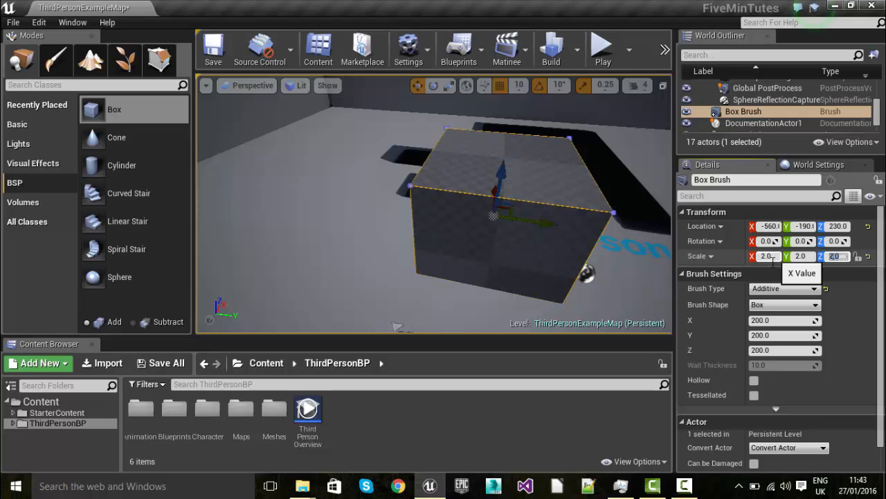
left_click_drag(503, 170, 507, 138)
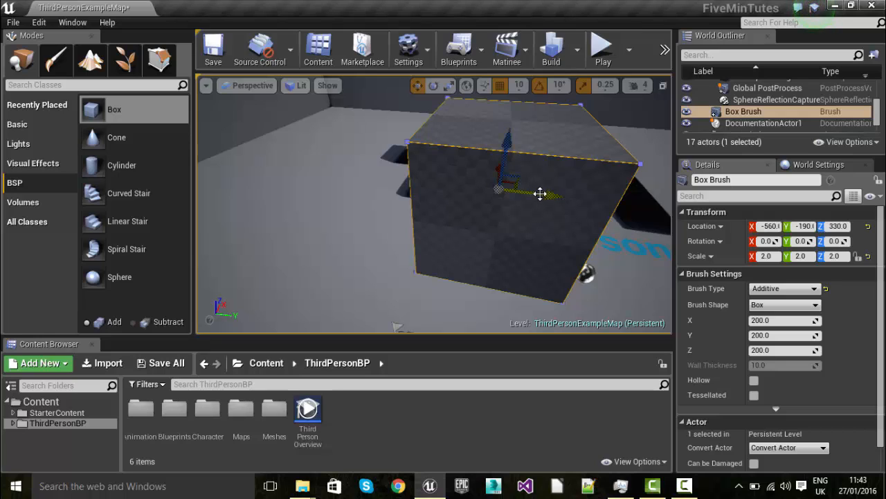
Step: Duplicate the box brush along Y to about 20 and scale the copy to 1.5 on all three axes
left_click_drag(543, 195, 622, 206, "alt")
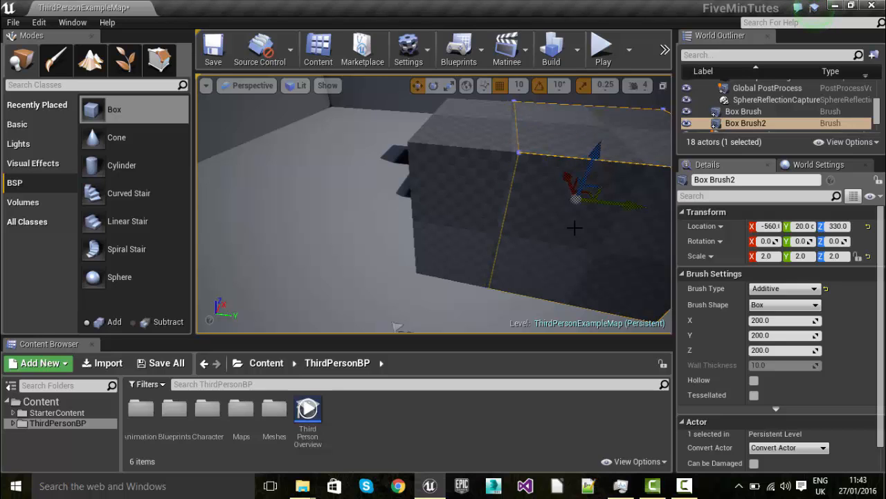
middle_click_drag(574, 228, 516, 215)
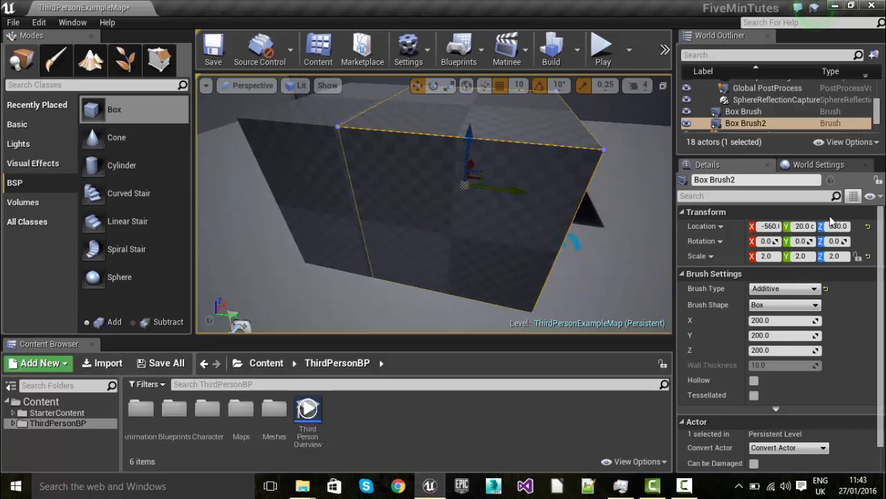
left_click(779, 255)
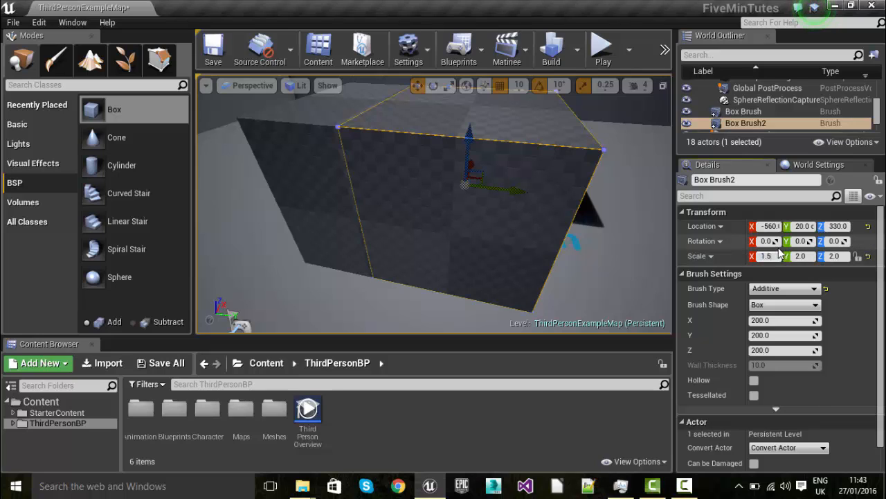
key("Tab")
type("1.5")
key("Tab")
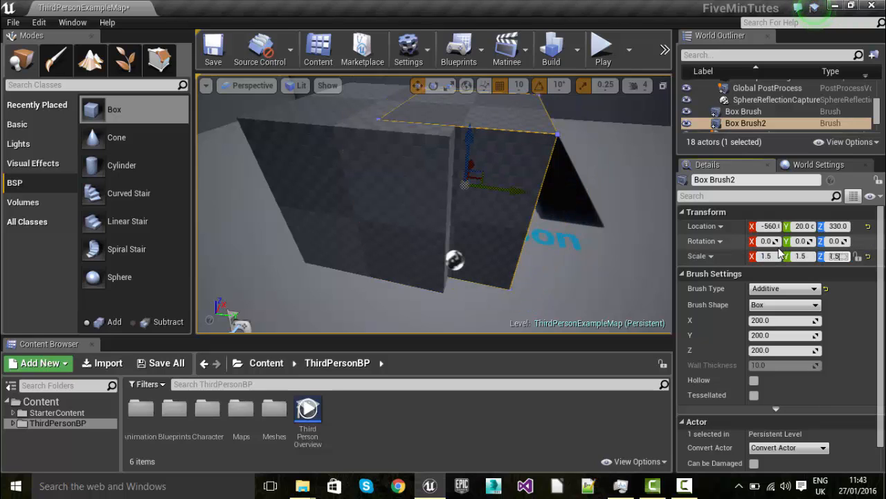
key("Return")
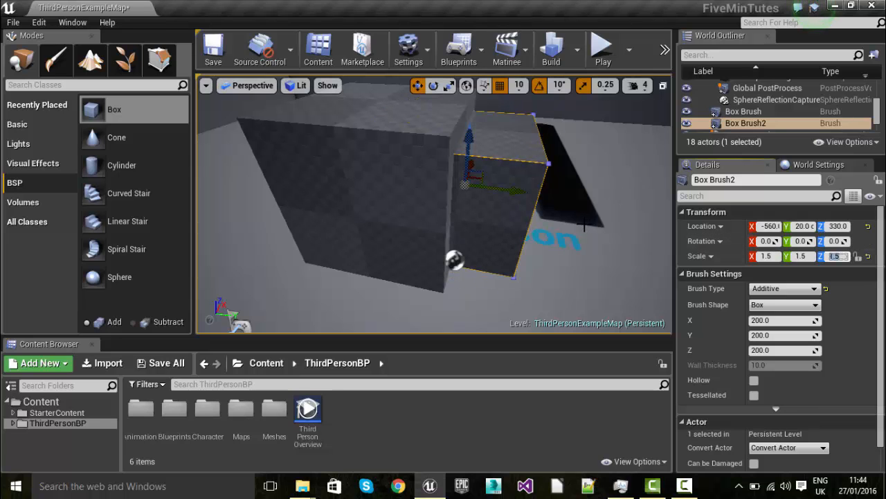
Step: Try cutting into the large box's side with a subtractive BSP box at X -790, and delete that brush
mouse_move(585, 227)
right_mouse_down()
mouse_move(474, 208)
mouse_move(633, 239)
mouse_move(682, 266)
mouse_move(626, 246)
mouse_move(668, 284)
mouse_move(582, 253)
mouse_move(554, 257)
mouse_move(575, 256)
mouse_move(589, 221)
right_mouse_up()
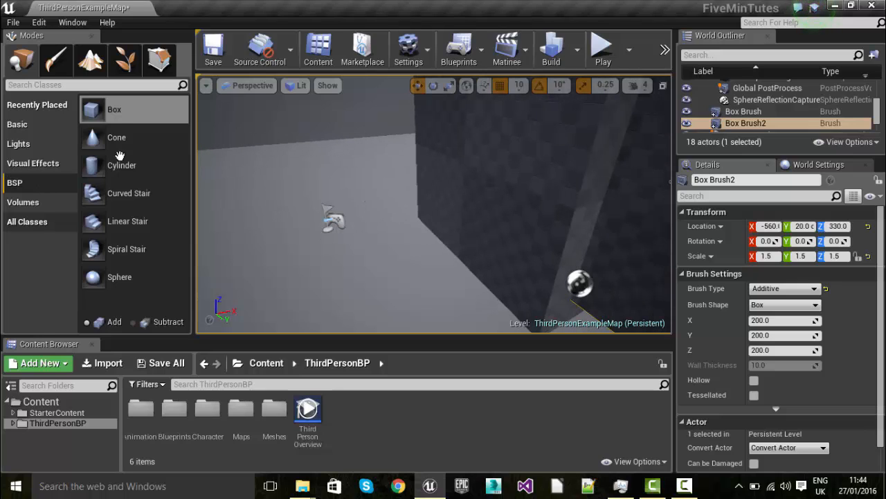
left_click(133, 322)
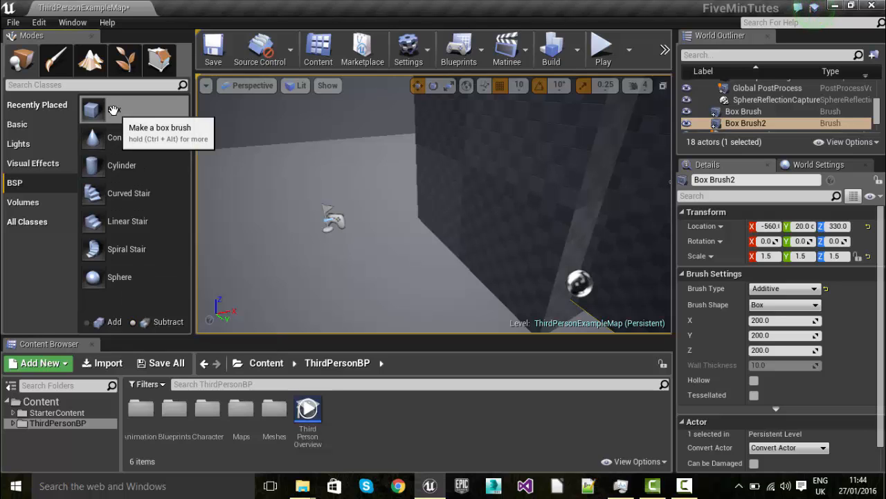
mouse_move(113, 110)
left_mouse_down()
mouse_move(451, 198)
mouse_move(517, 175)
mouse_move(439, 165)
mouse_move(441, 178)
mouse_move(382, 236)
left_mouse_up()
left_click_drag(425, 183, 473, 176)
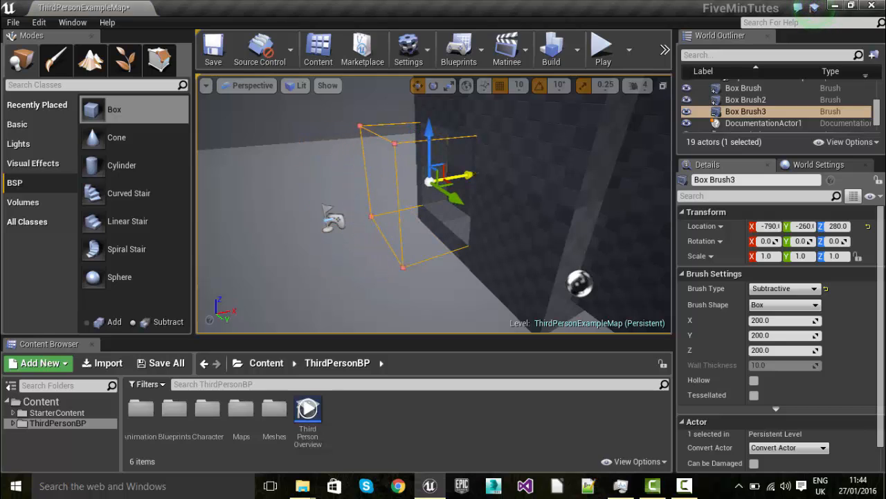
scroll(449, 187, "up", 4)
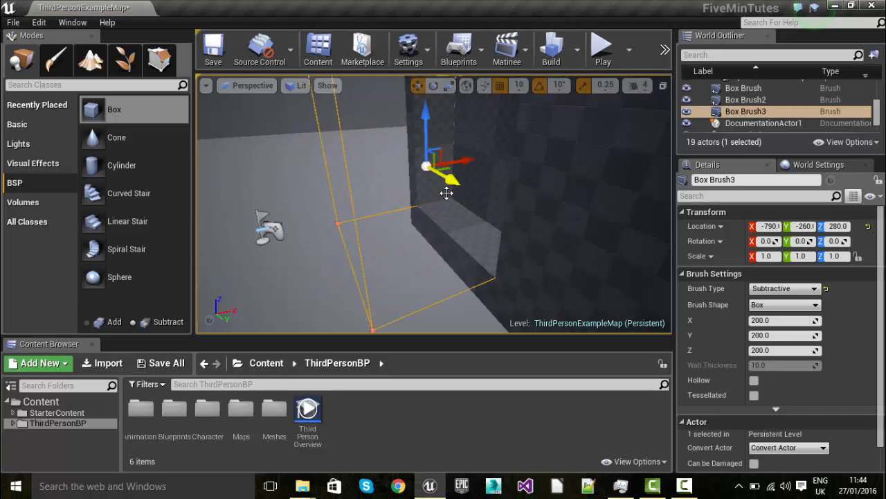
scroll(447, 193, "down", 3)
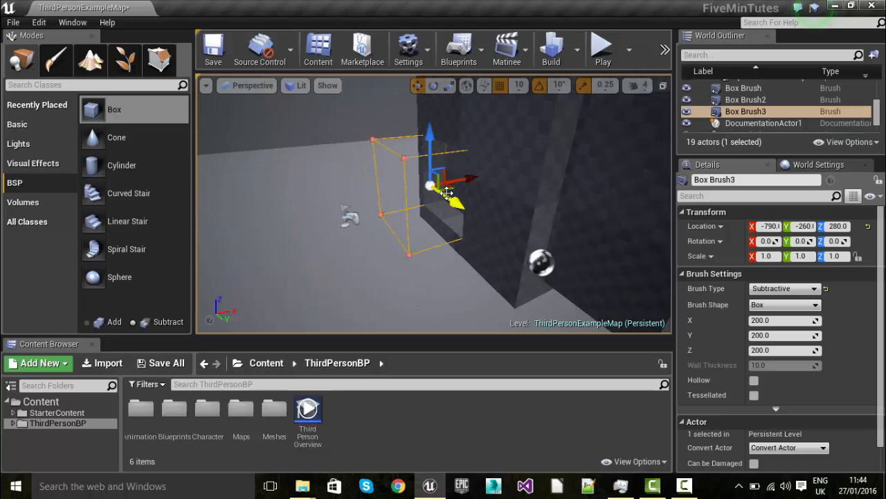
key("Delete")
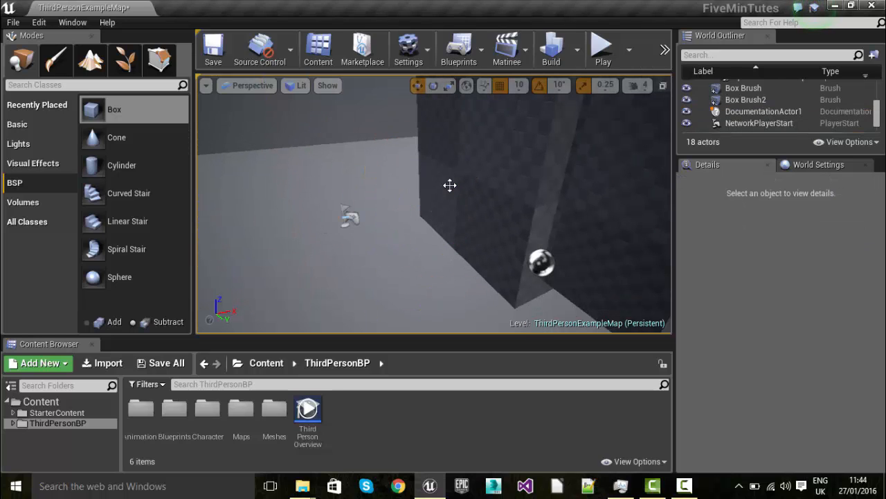
Step: Move the smaller box brush along Y into the larger box, to a Y location of -130
scroll(450, 185, "down", 3)
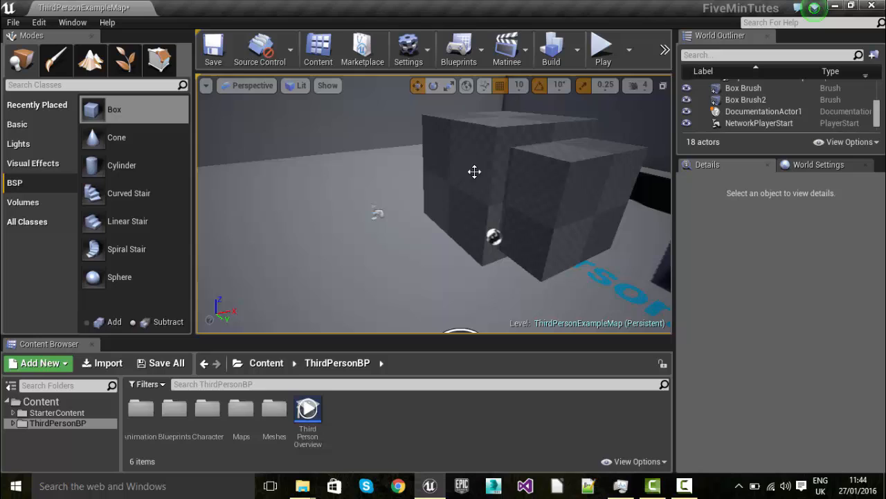
left_click(546, 190)
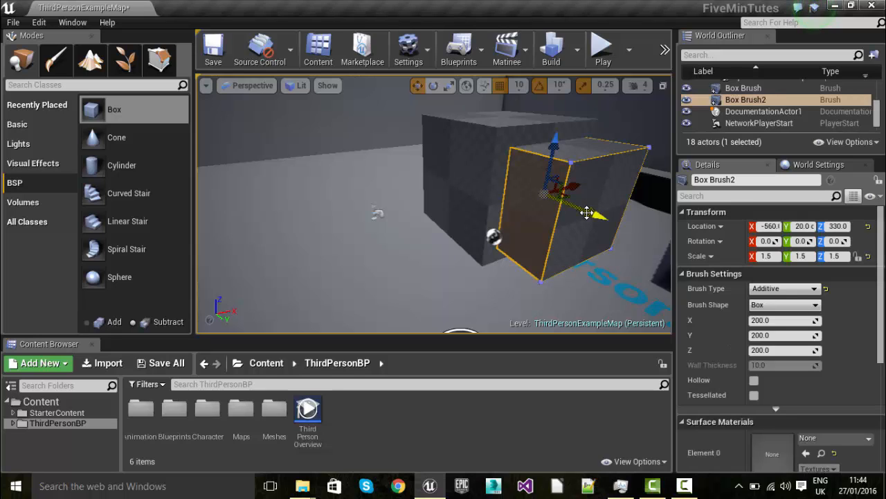
left_click_drag(587, 213, 560, 200)
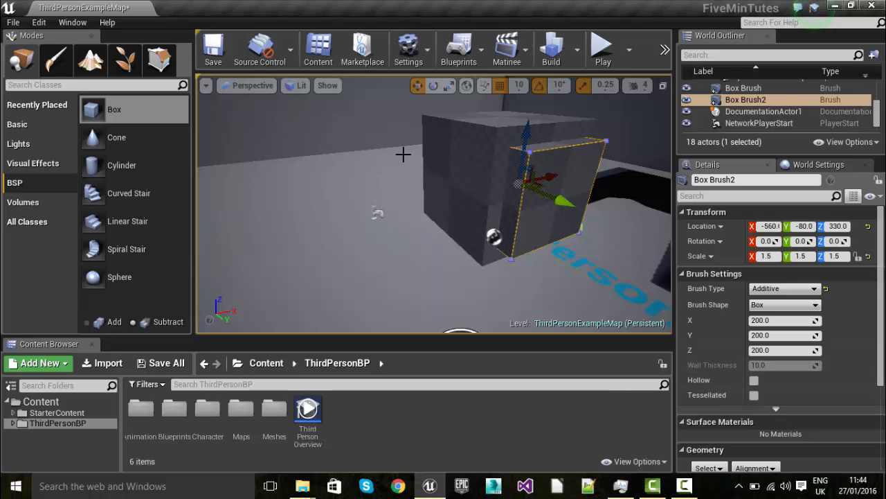
left_click_drag(560, 198, 540, 194)
scroll(560, 211, "up", 2)
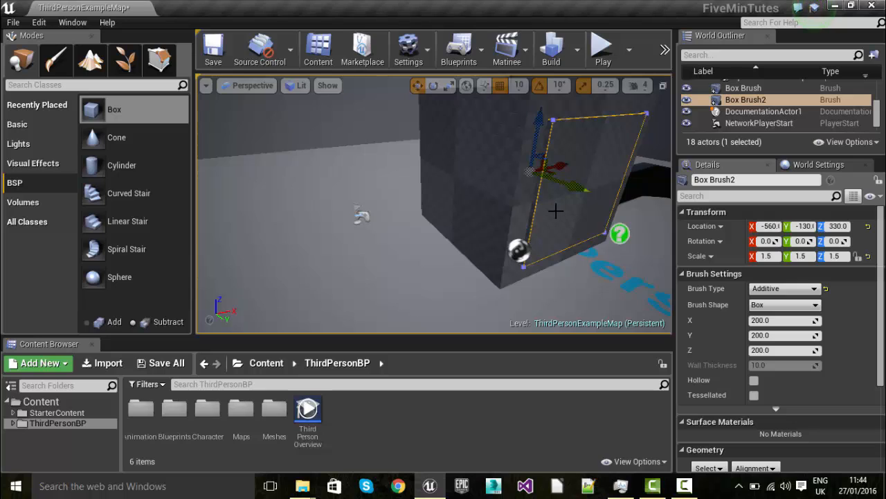
mouse_move(555, 211)
right_mouse_down()
mouse_move(539, 207)
mouse_move(558, 212)
right_mouse_up()
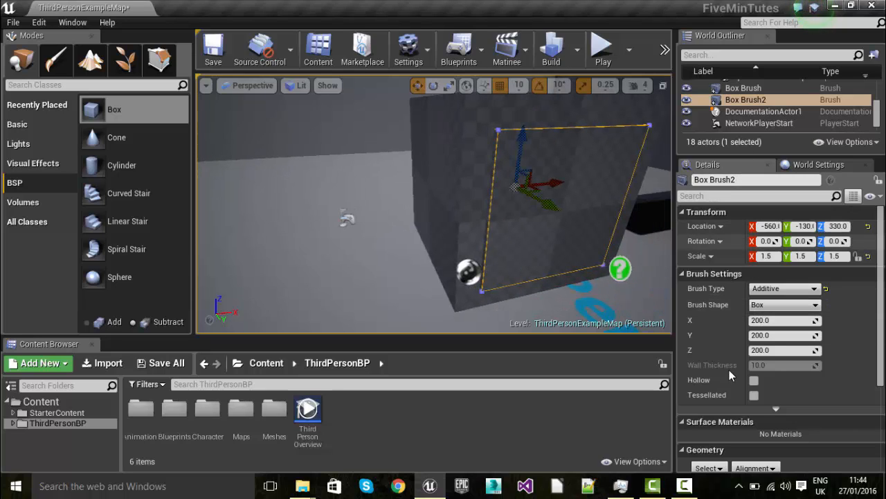
scroll(741, 371, "down", 5)
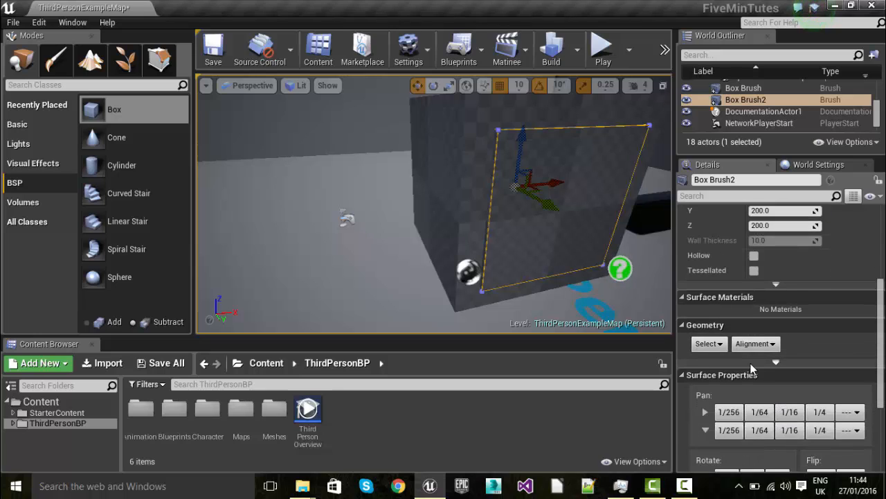
Step: Change the smaller box brush's type to Subtractive to carve an opening into the large box
scroll(752, 367, "up", 5)
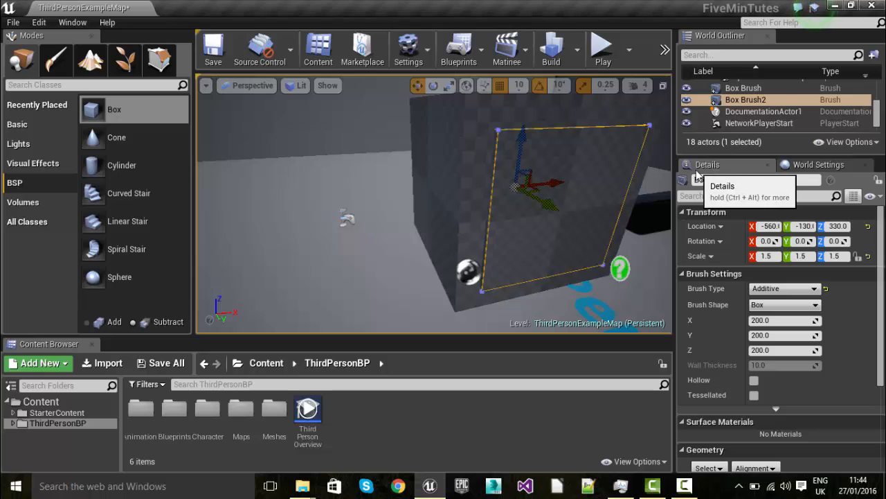
left_click(771, 290)
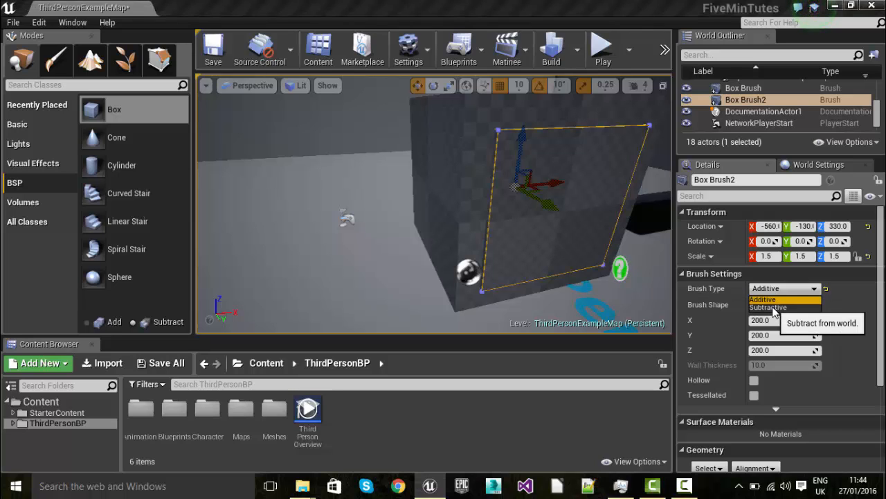
left_click(773, 308)
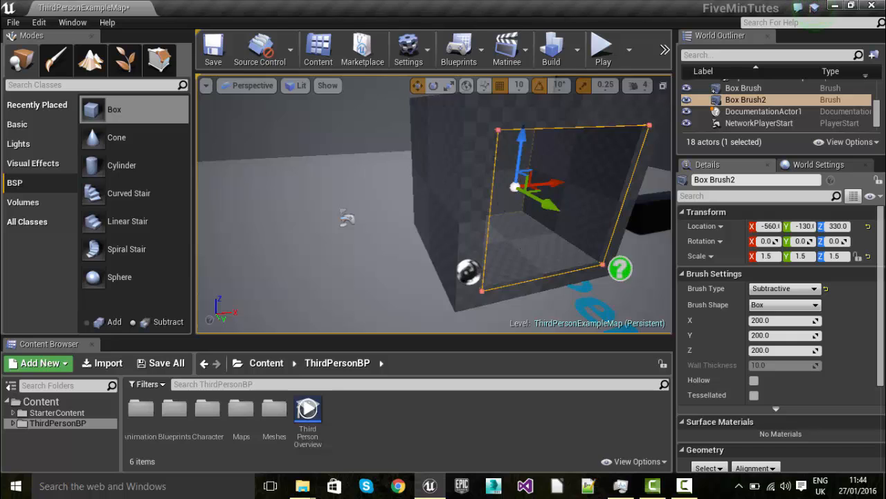
right_click_drag(509, 250, 528, 246)
key("d")
right_click_drag(333, 253, 360, 256)
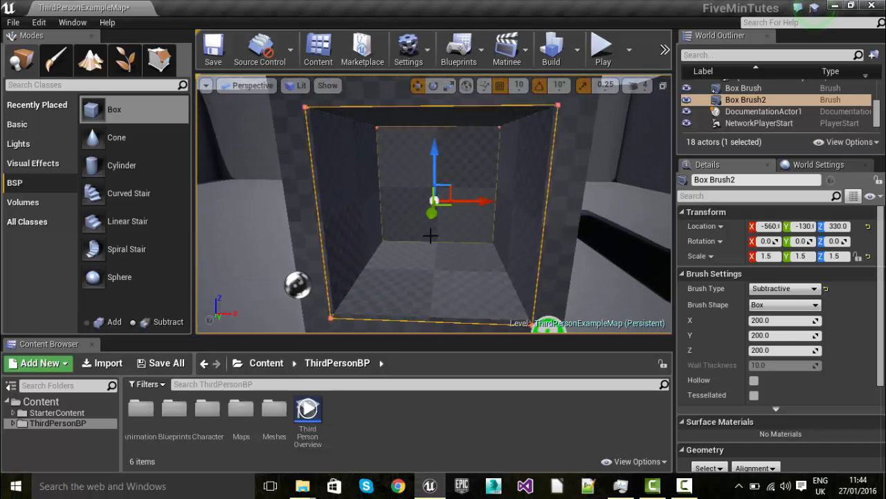
mouse_move(431, 236)
right_mouse_down()
mouse_move(374, 251)
mouse_move(416, 248)
mouse_move(392, 250)
right_mouse_up()
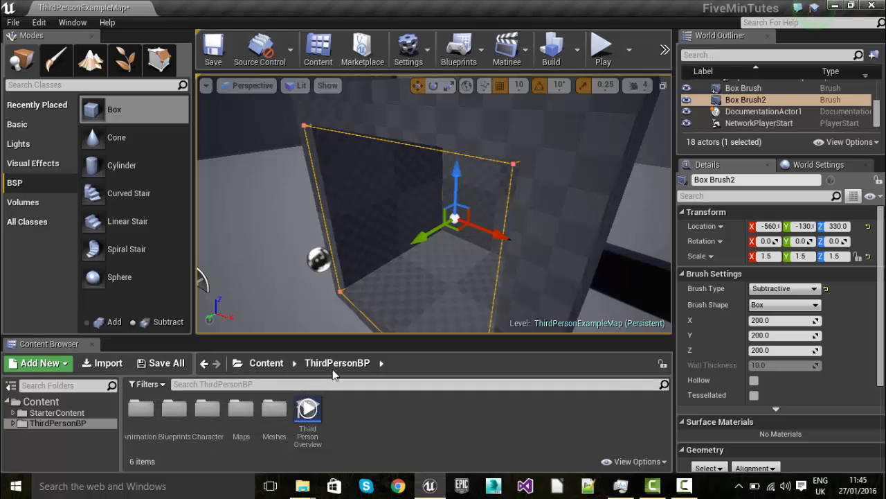
Step: Open the Materials folder inside StarterContent and look through the available materials
left_click(263, 365)
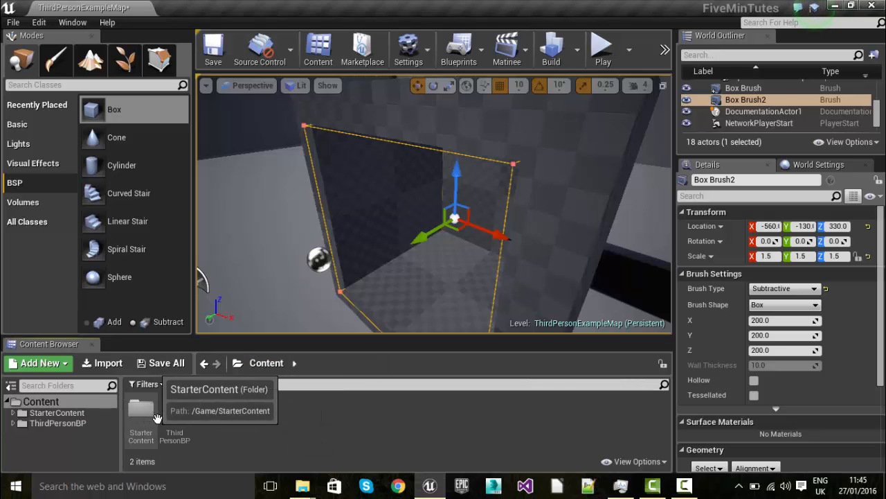
double_click(155, 417)
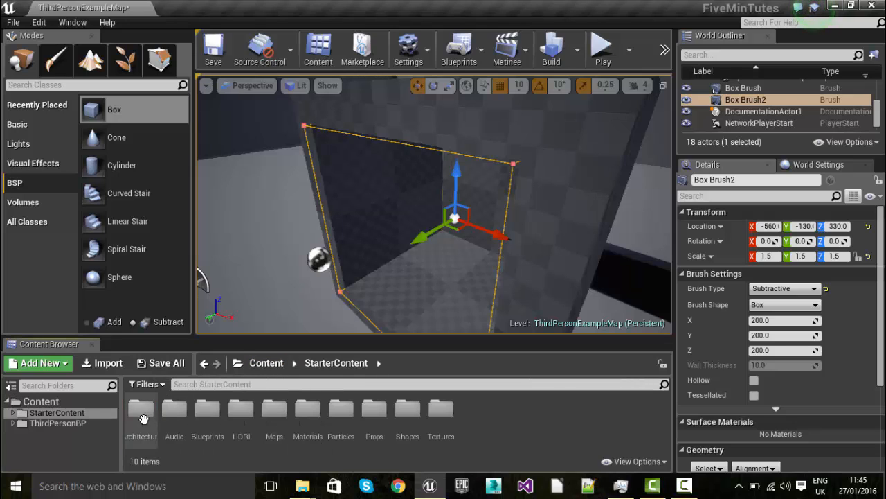
double_click(313, 415)
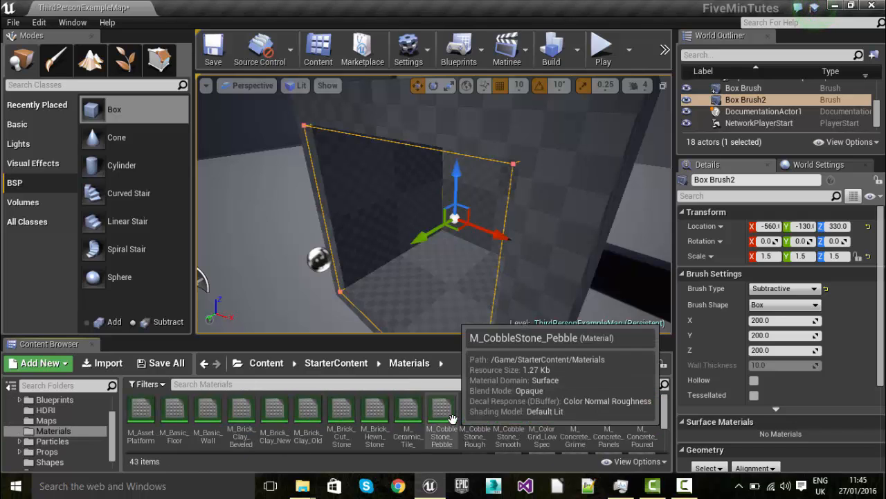
scroll(452, 418, "down", 2)
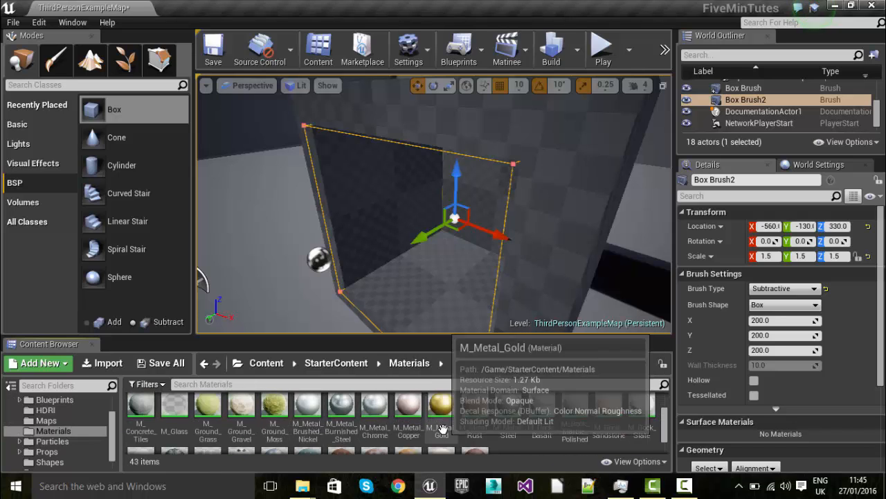
scroll(443, 422, "up", 2)
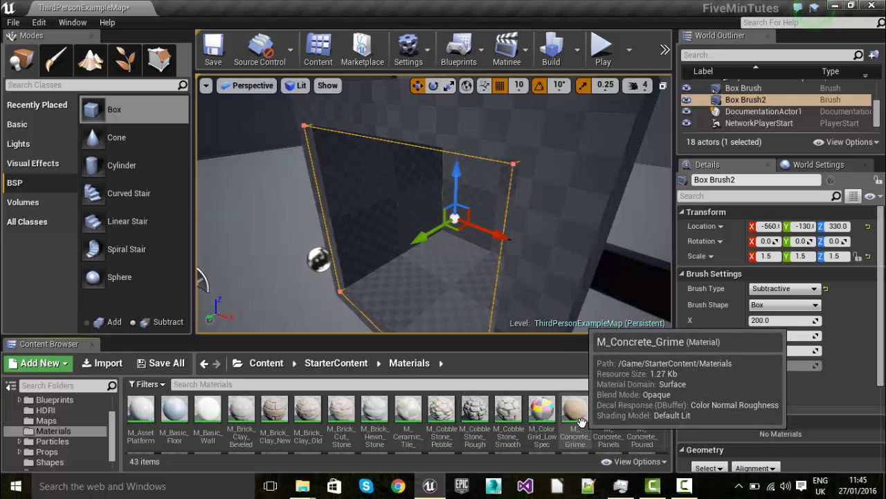
Step: Apply M_Concrete_Grime to the large box's front face around the opening, its outer +X side face and its top face
left_click_drag(580, 421, 555, 194)
scroll(555, 194, "down", 5)
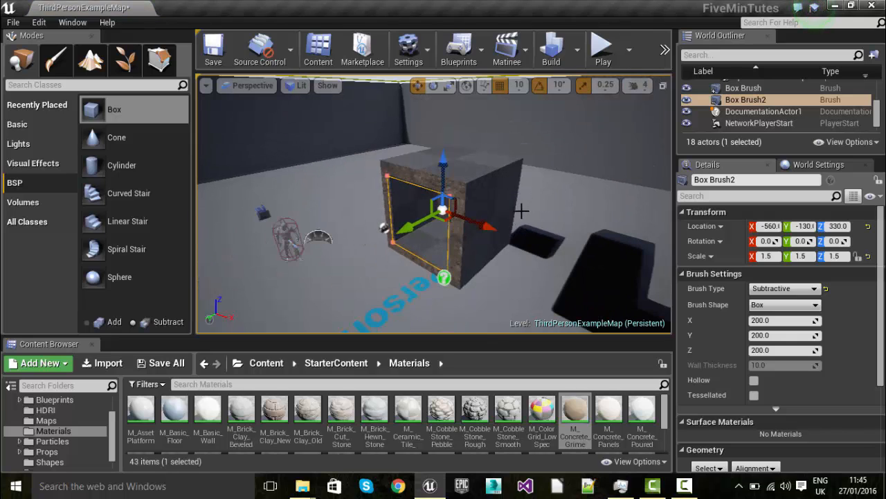
scroll(521, 210, "up", 5)
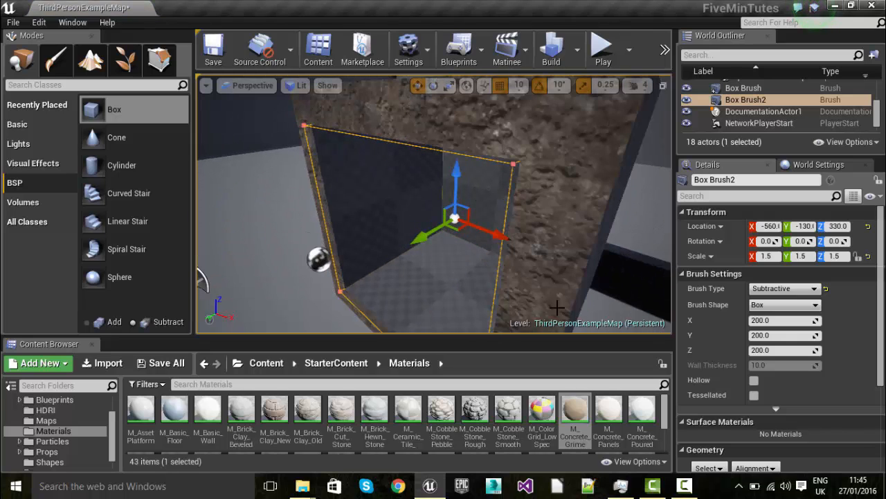
scroll(554, 282, "down", 6)
right_click_drag(552, 279, 465, 279)
left_click_drag(567, 423, 547, 276)
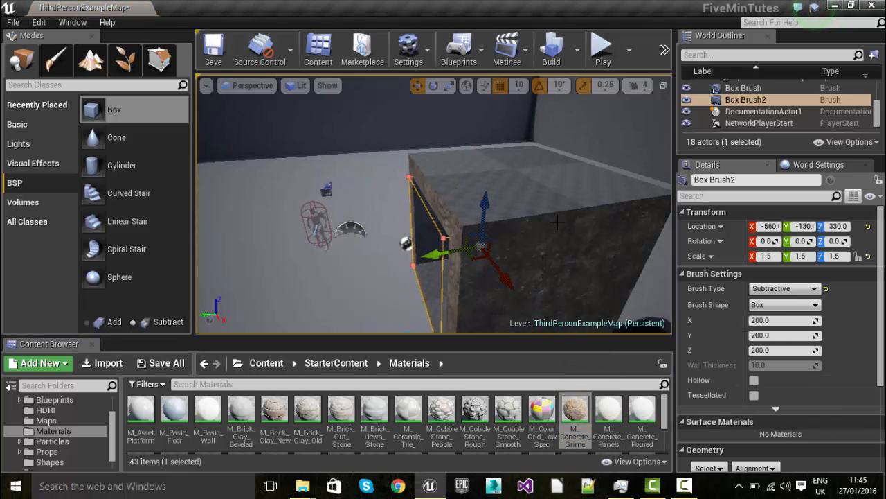
left_click_drag(576, 429, 477, 191)
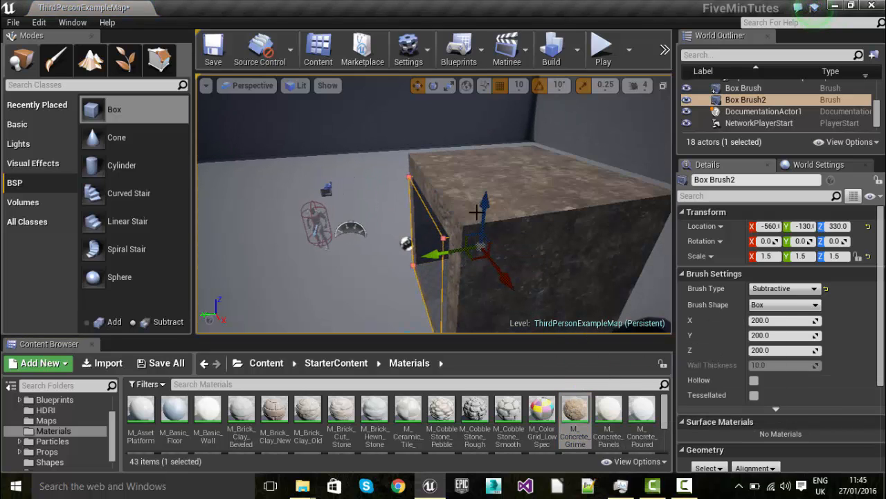
Step: Apply M_CobbleStone_Smooth to the opening's inner side wall on the +X side
scroll(476, 210, "up", 3)
scroll(476, 210, "up", 3)
scroll(476, 210, "down", 2)
mouse_move(476, 210)
right_mouse_down()
mouse_move(564, 208)
mouse_move(554, 229)
right_mouse_up()
mouse_move(454, 229)
right_mouse_down()
mouse_move(432, 227)
mouse_move(450, 252)
mouse_move(405, 243)
mouse_move(547, 241)
mouse_move(502, 257)
mouse_move(488, 244)
mouse_move(495, 241)
right_mouse_up()
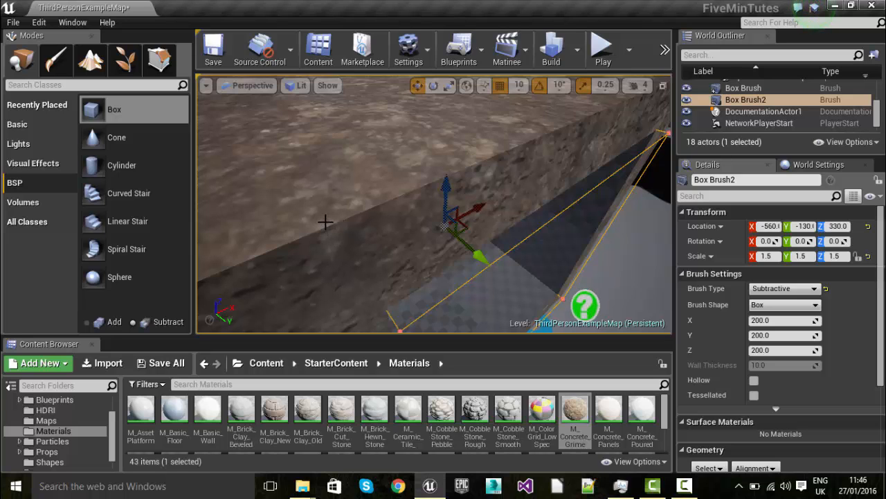
mouse_move(382, 244)
right_mouse_down()
mouse_move(367, 242)
mouse_move(408, 237)
mouse_move(387, 240)
mouse_move(400, 241)
right_mouse_up()
left_click(387, 240)
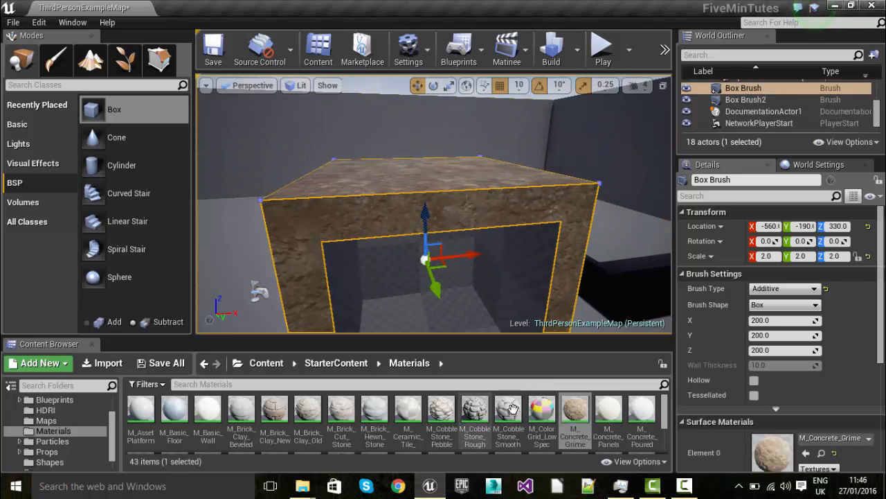
left_click_drag(512, 408, 513, 277)
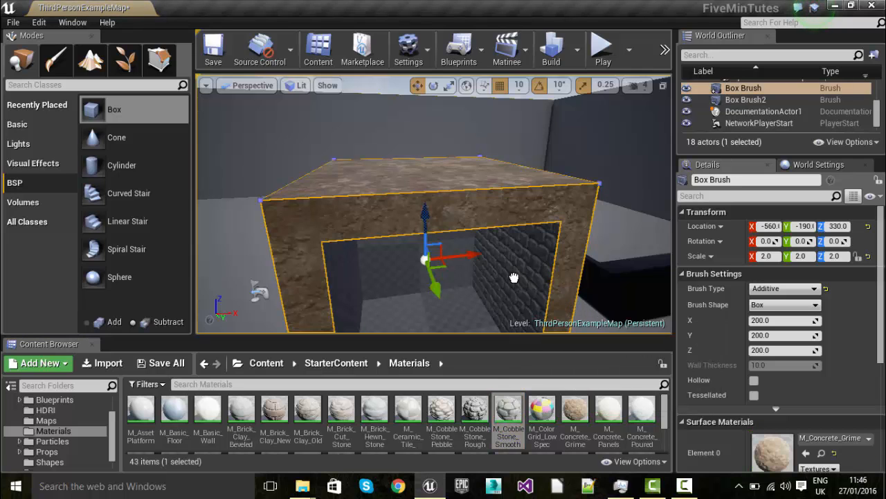
Step: Apply M_CobbleStone_Smooth to the floor and back wall inside the opening
mouse_move(524, 260)
right_mouse_down()
mouse_move(574, 274)
mouse_move(515, 129)
right_mouse_up()
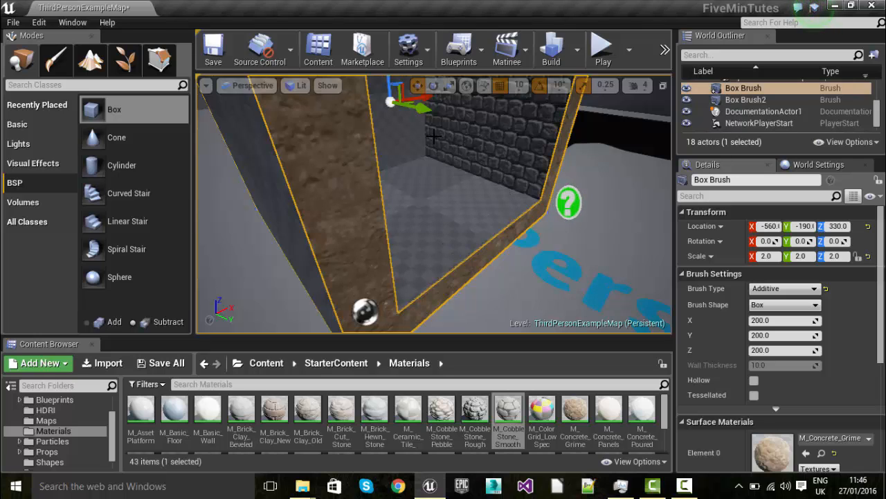
left_click(485, 252)
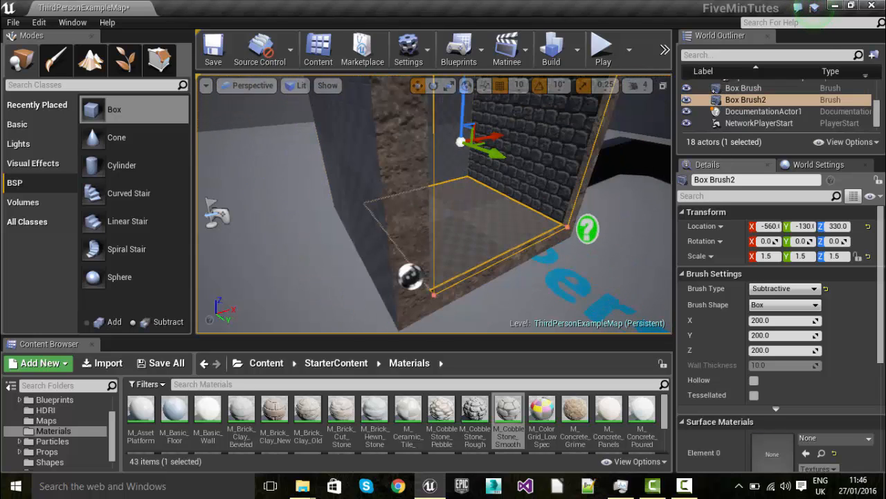
left_click(523, 136)
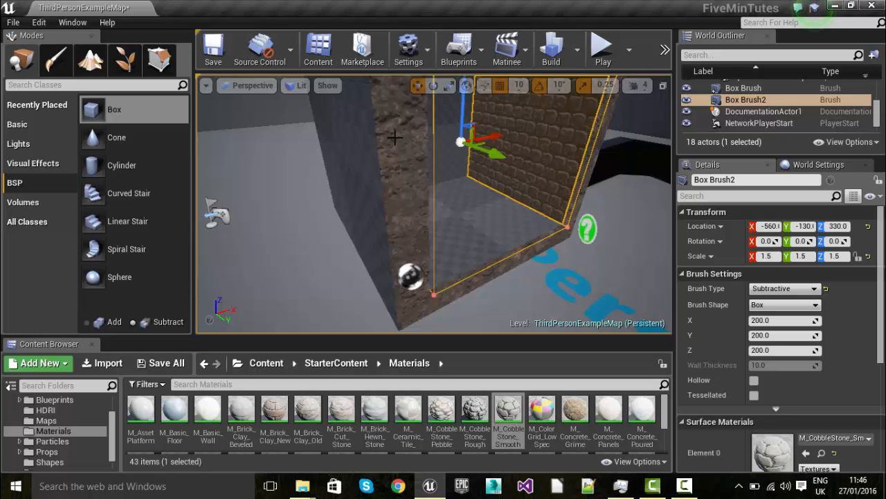
left_click_drag(508, 413, 464, 206)
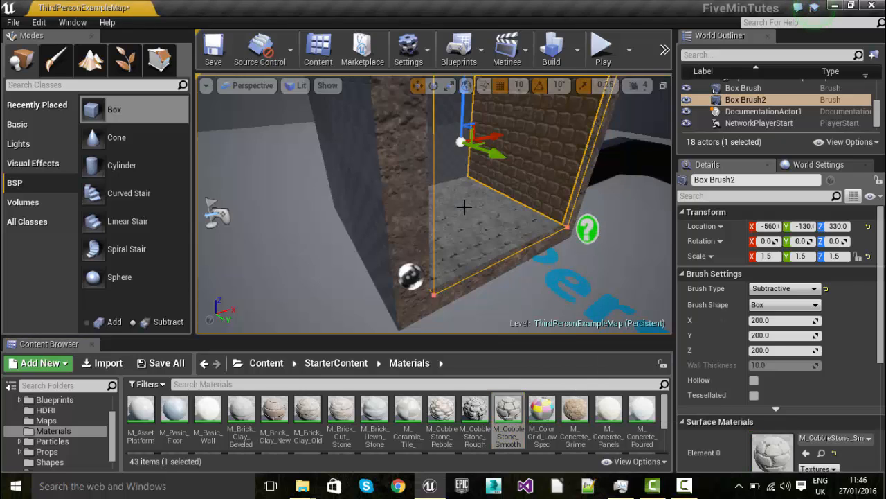
right_click_drag(557, 256, 575, 339)
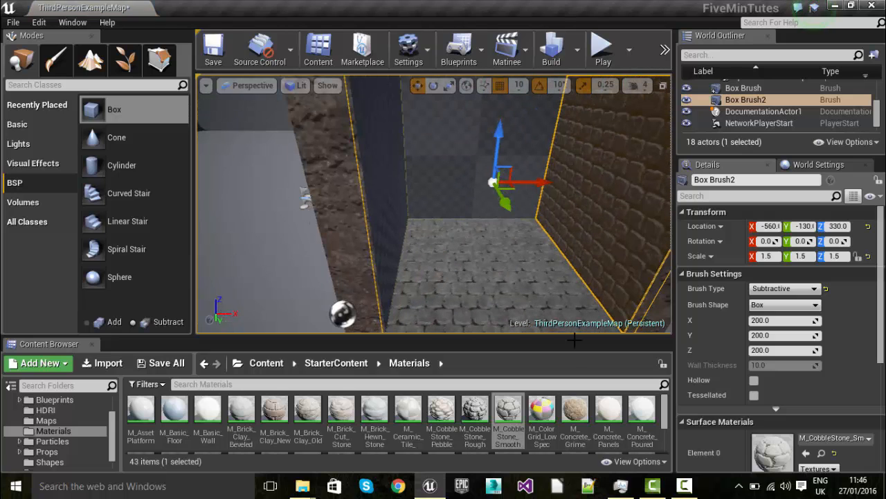
mouse_move(508, 413)
left_mouse_down()
mouse_move(478, 184)
mouse_move(485, 173)
left_mouse_up()
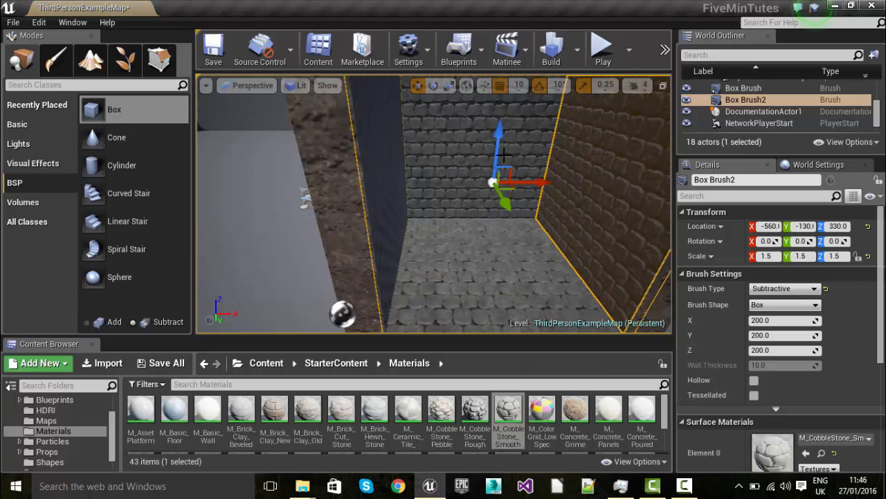
Step: Examine the cobblestone surfaces inside the opening up close, where the floor meets the walls
scroll(522, 146, "up", 6)
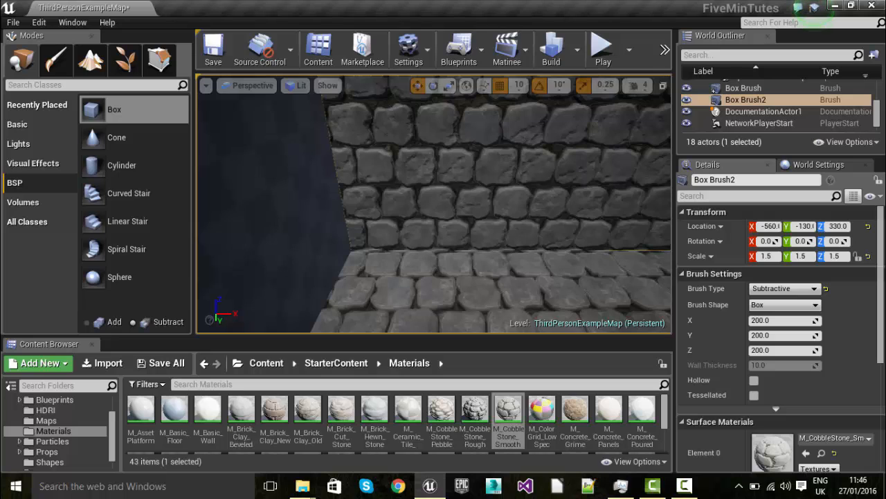
mouse_move(392, 221)
right_mouse_down()
mouse_move(325, 224)
mouse_move(391, 220)
right_mouse_up()
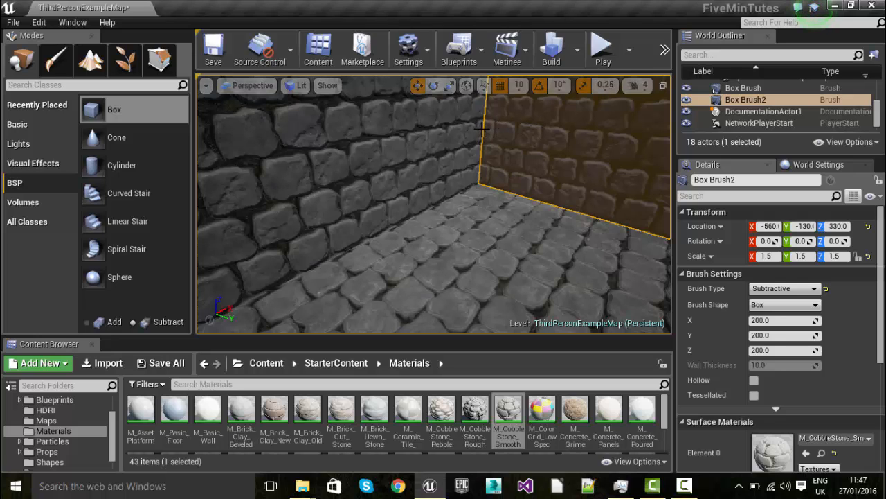
scroll(495, 132, "up", 5)
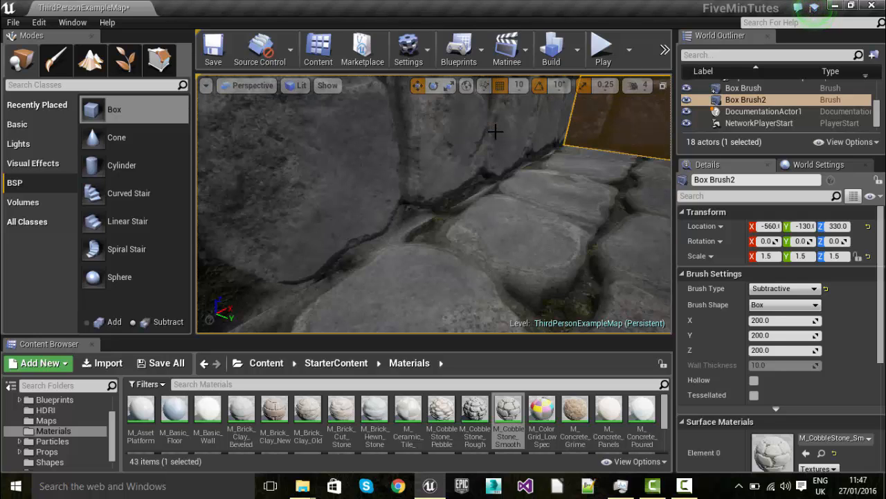
scroll(496, 132, "down", 5)
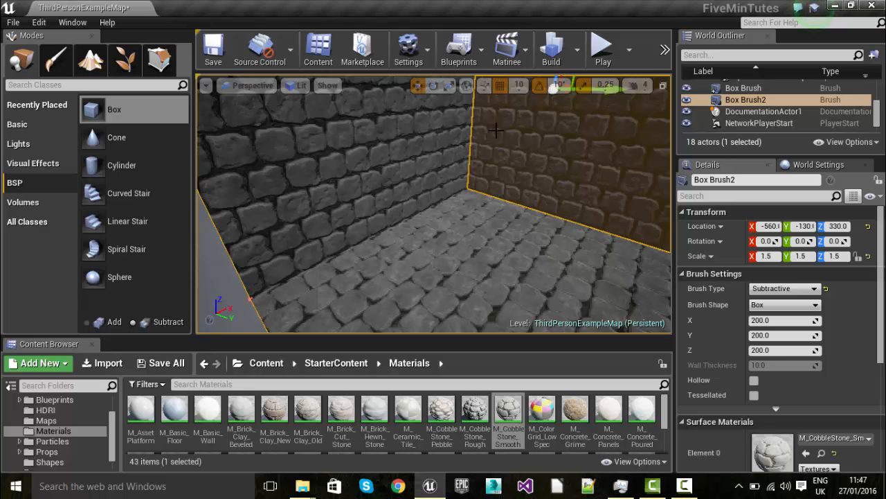
scroll(501, 128, "down", 4)
right_click_drag(497, 143, 350, 156)
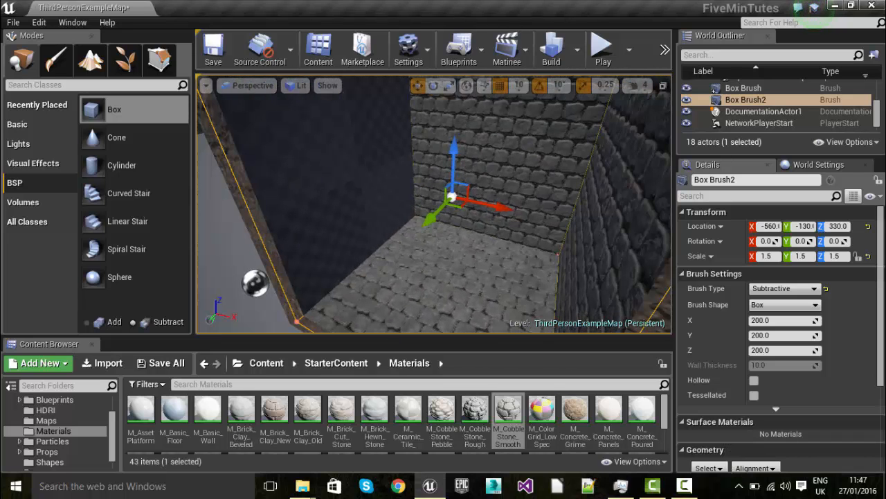